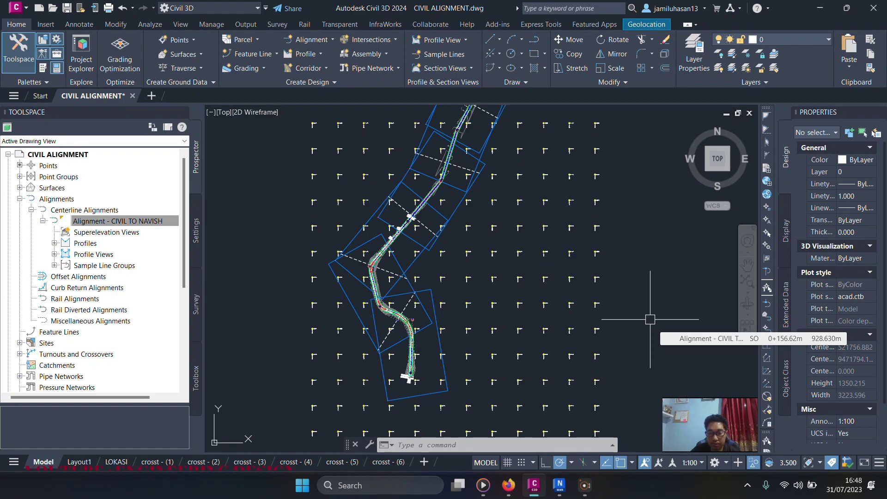
# - Locate the exported CIVIL ALIGNMENT NWC file on the DATA (D:) drive in File Explorer
pyautogui.press('super+e')
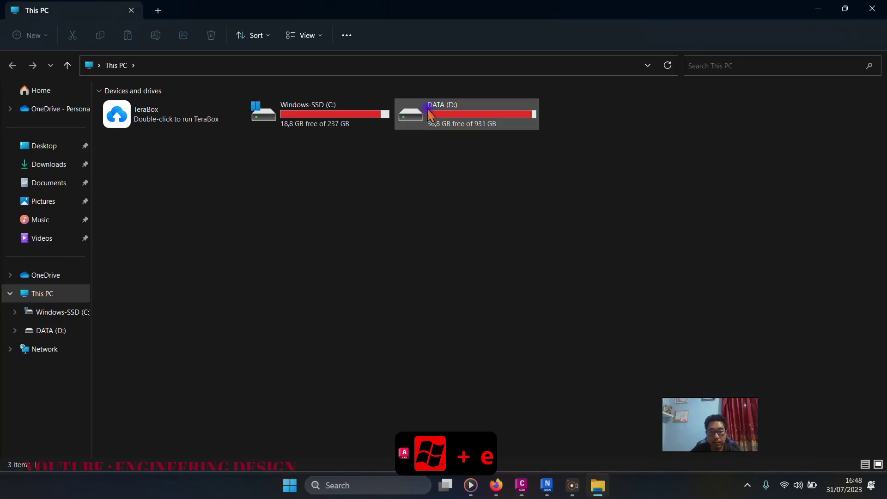
pyautogui.doubleClick(422, 119)
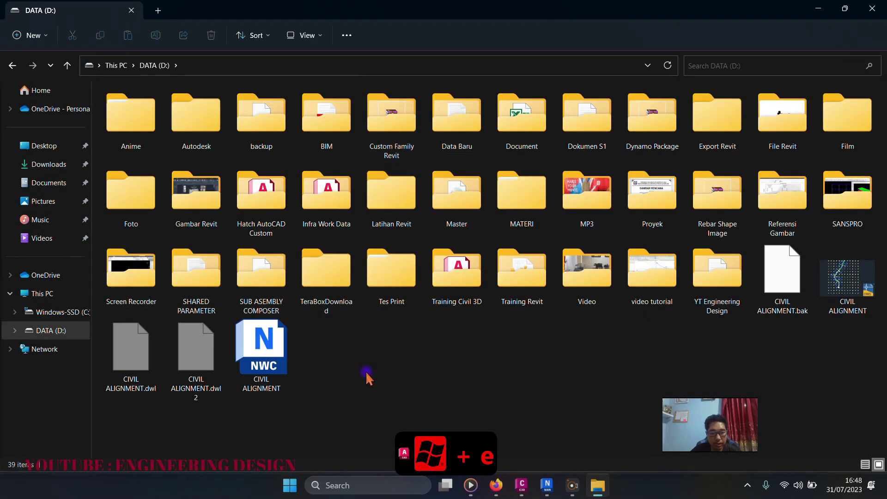
pyautogui.click(273, 353)
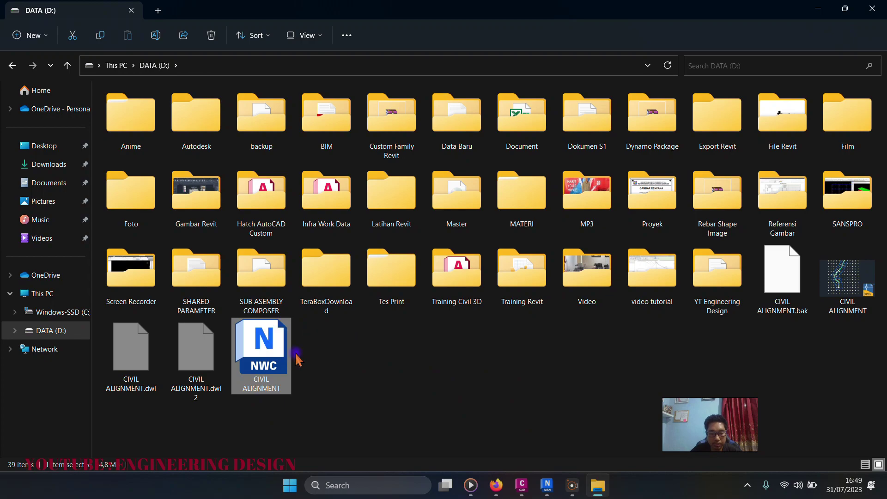
# - Switch to Navisworks Manage and append the CIVIL ALIGNMENT Navisworks Cache file from the D: drive
pyautogui.click(546, 483)
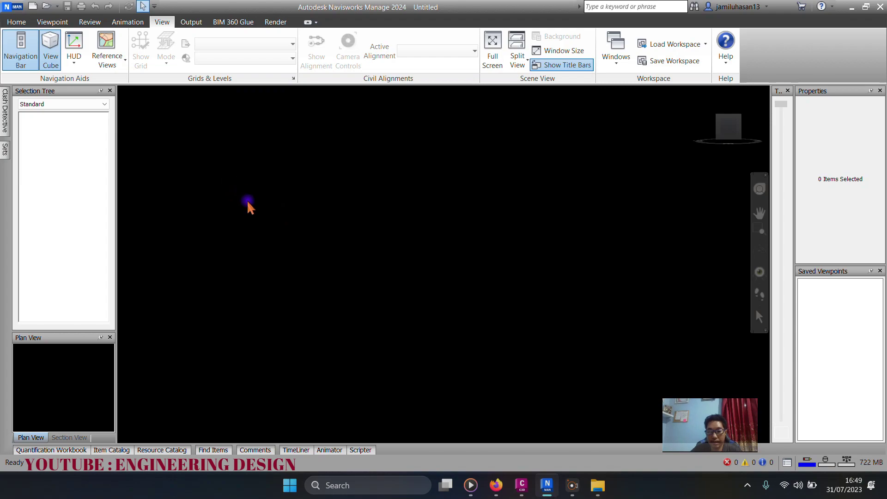
pyautogui.moveTo(733, 425); pyautogui.dragTo(745, 416)
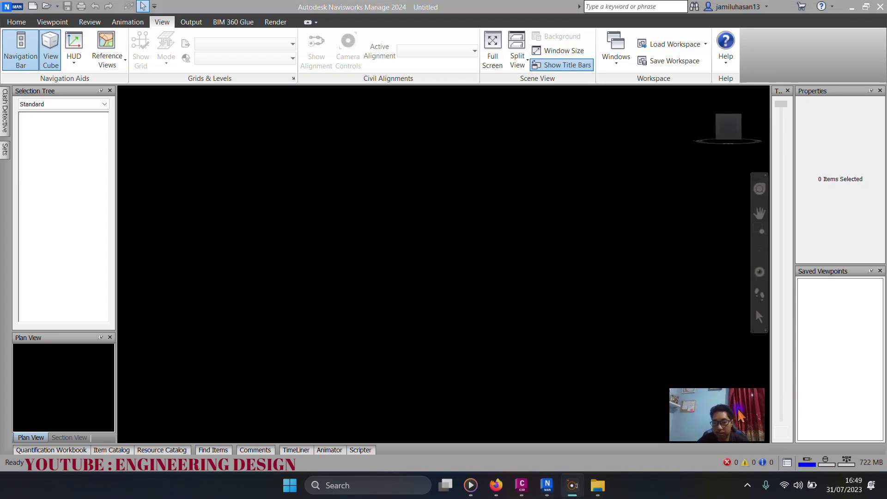
pyautogui.click(16, 21)
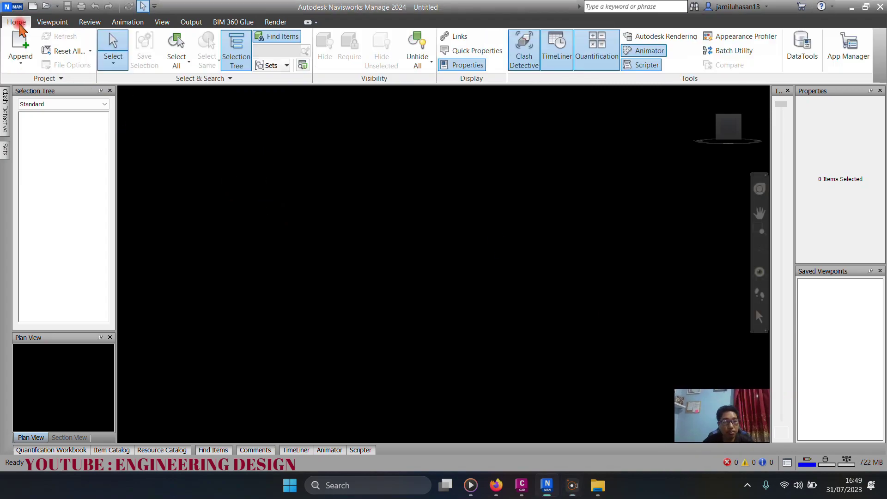
pyautogui.click(22, 65)
pyautogui.click(32, 84)
pyautogui.scroll(-5, 157, 147)
pyautogui.click(388, 193)
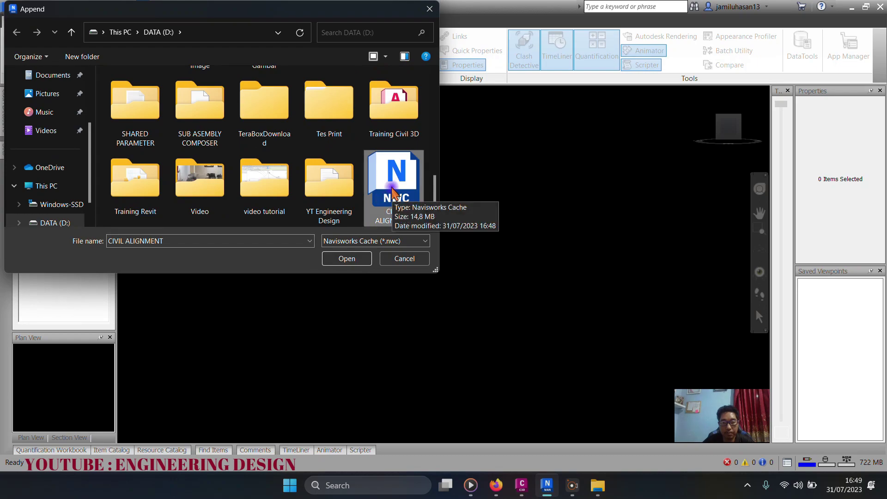
pyautogui.click(345, 258)
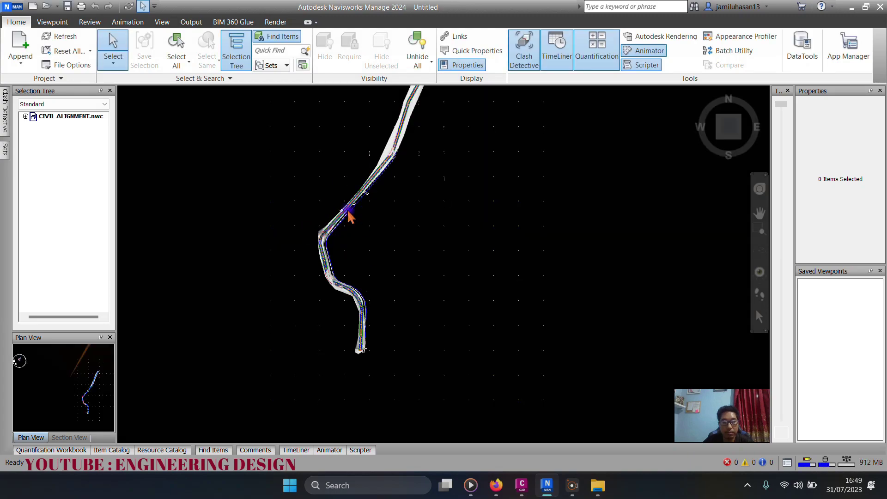
# - Orient the appended road model to an isometric view showing the whole alignment
pyautogui.scroll(5, 338, 314)
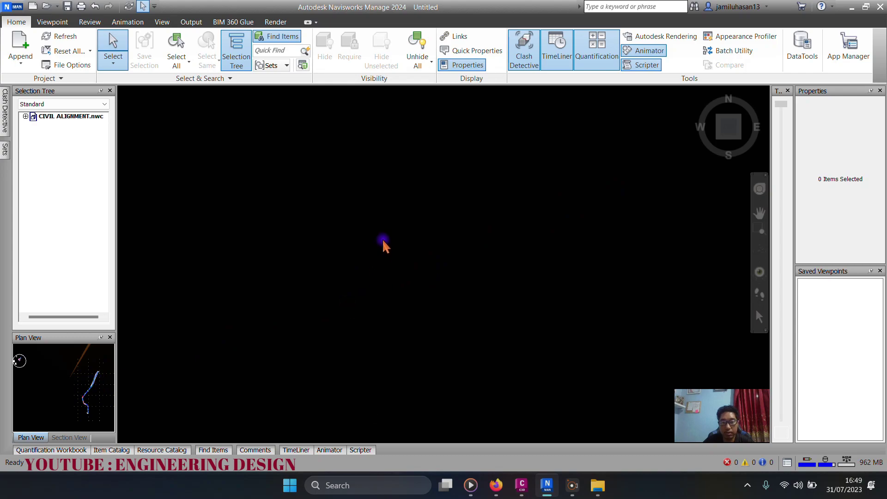
pyautogui.scroll(-2, 450, 275)
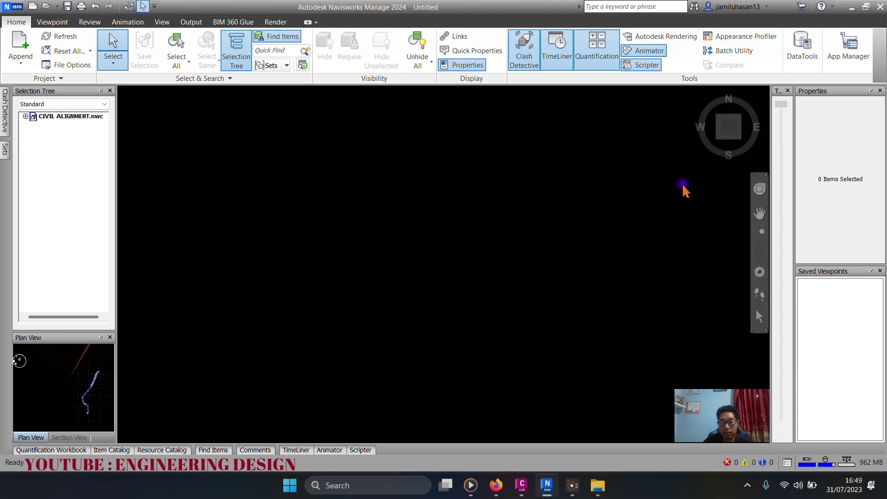
pyautogui.click(697, 95)
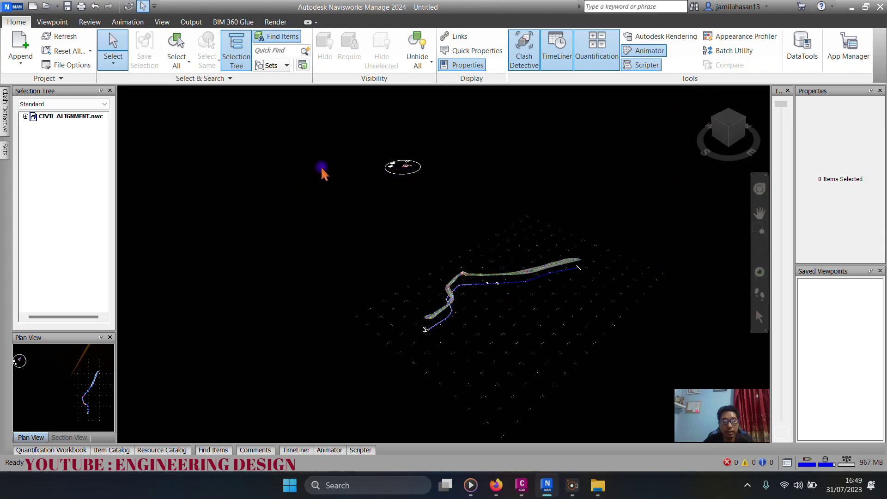
# - Open the Camera Controls for civil alignments and enlarge the Civil Alignments window to show all its settings
pyautogui.click(166, 23)
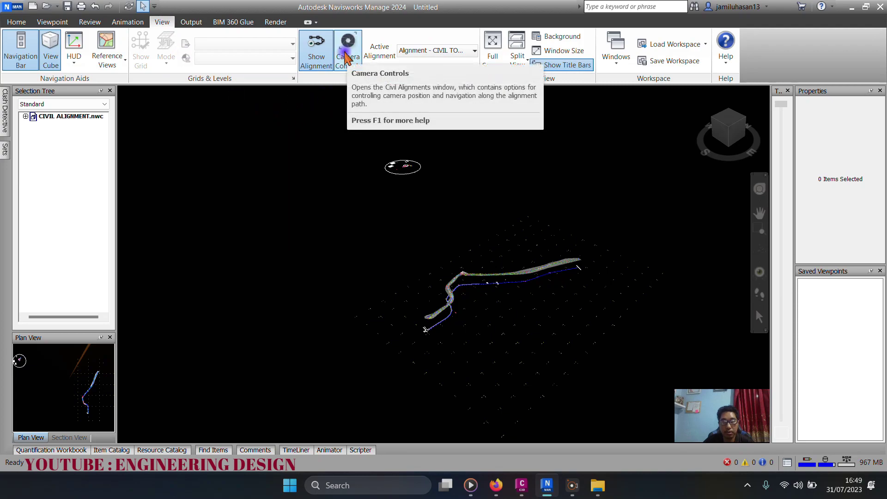
pyautogui.click(347, 51)
pyautogui.moveTo(81, 31); pyautogui.dragTo(182, 114)
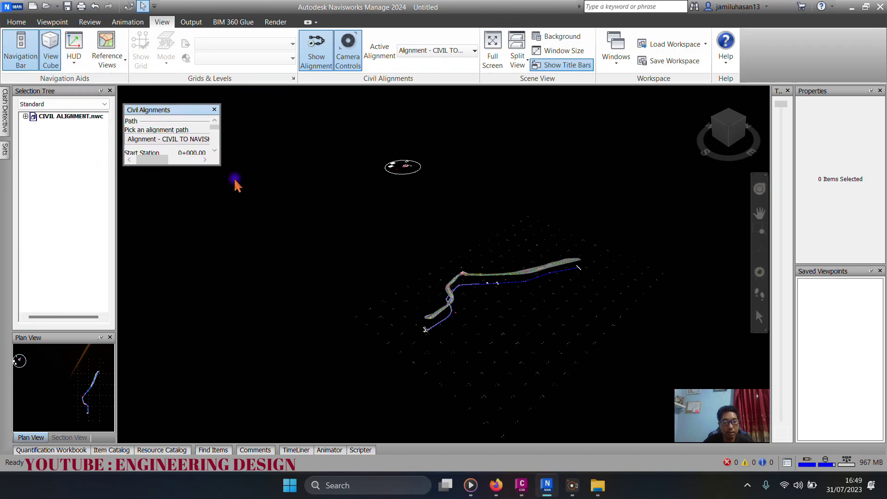
pyautogui.moveTo(220, 166); pyautogui.dragTo(329, 378)
pyautogui.moveTo(245, 113); pyautogui.dragTo(270, 120)
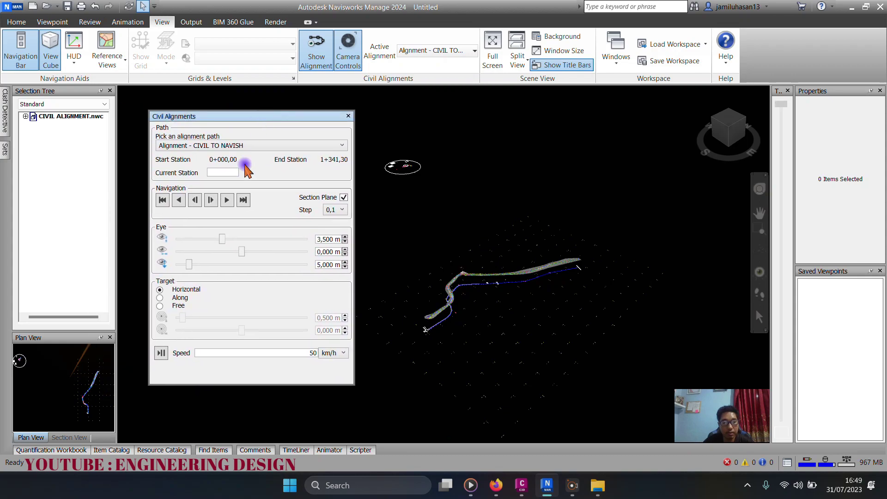
# - Check the path Alignment - CIVIL TO NAVISH against the centerline alignments in Civil 3D and return to Navisworks
pyautogui.click(240, 146)
pyautogui.click(240, 146)
pyautogui.click(234, 145)
pyautogui.click(234, 156)
pyautogui.click(521, 485)
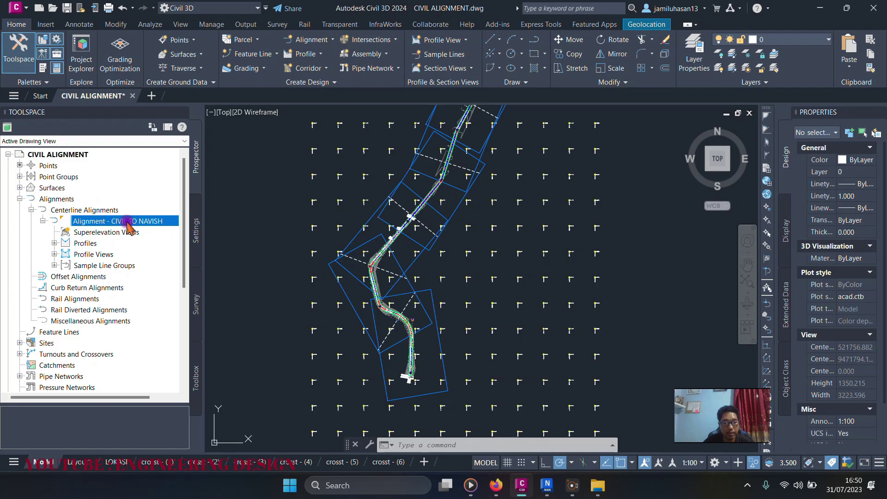
pyautogui.click(820, 8)
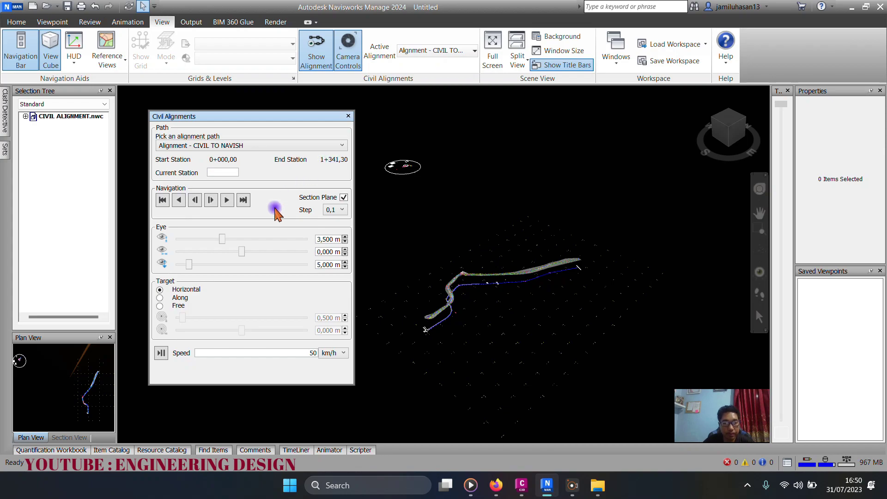
# - Step the camera ahead along the alignment, return it to start station 0+000,00 and clear the Civil Alignments window from the road view
pyautogui.click(227, 200)
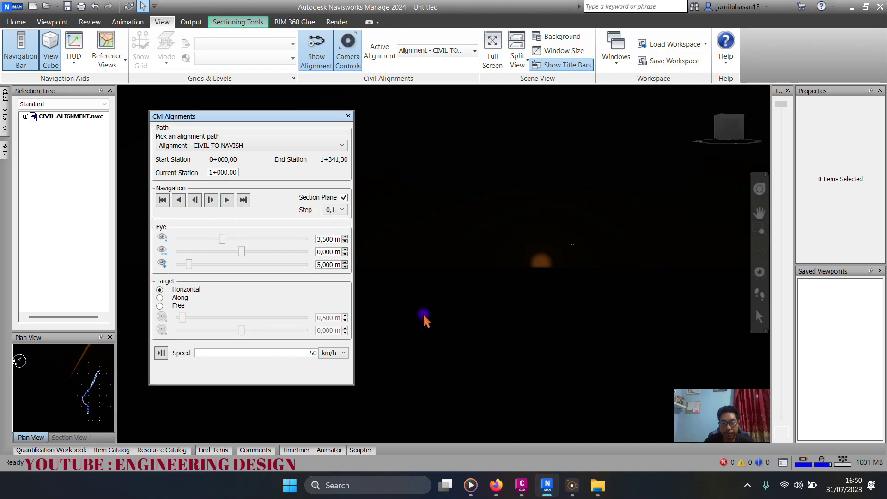
pyautogui.click(226, 201)
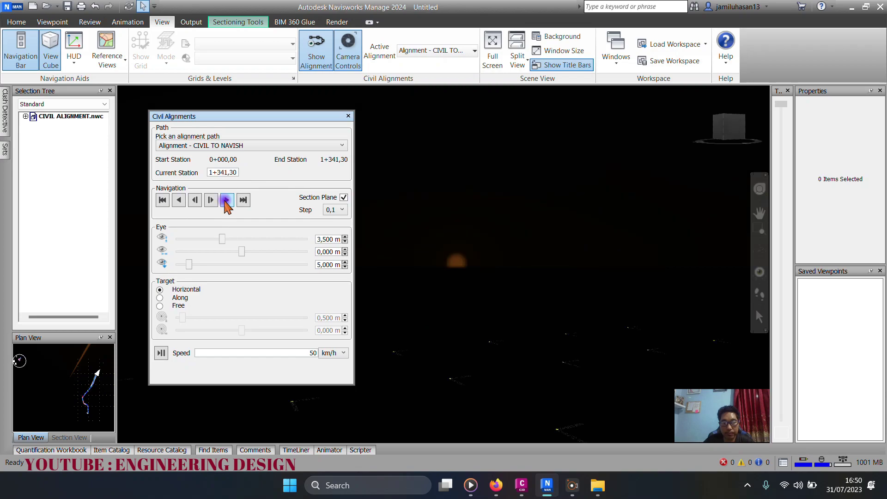
pyautogui.click(166, 199)
pyautogui.moveTo(223, 127); pyautogui.dragTo(657, 129)
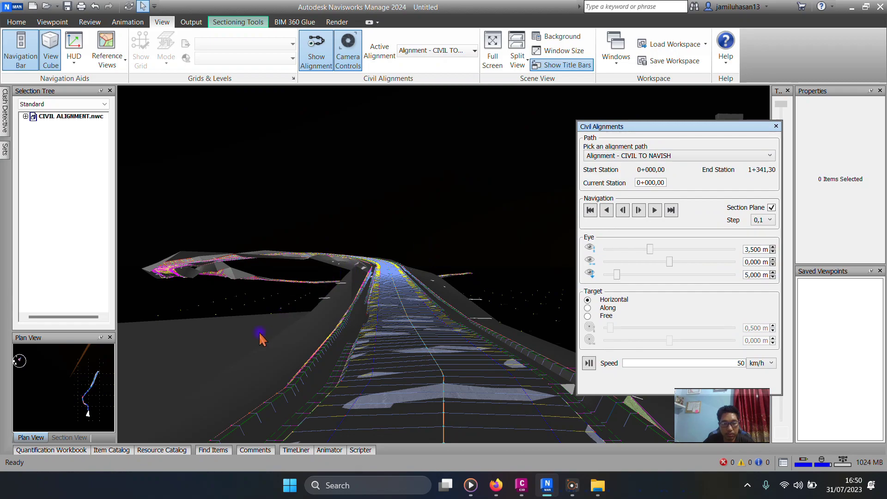
# - Hide the Surface eksisting terrain beside the road corridor
pyautogui.click(247, 355)
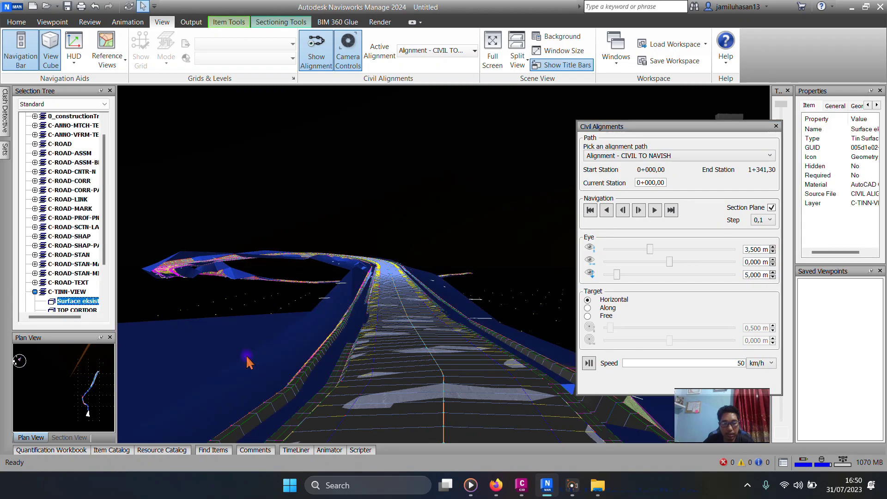
pyautogui.rightClick(247, 356)
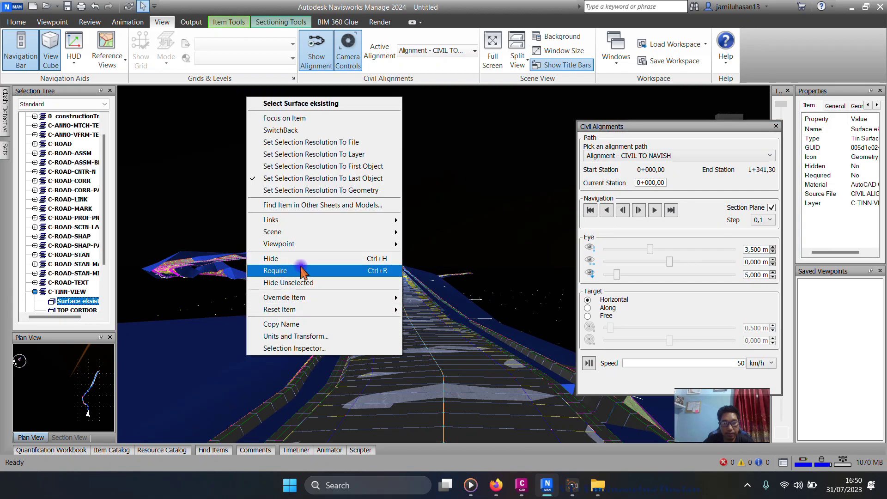
pyautogui.click(280, 259)
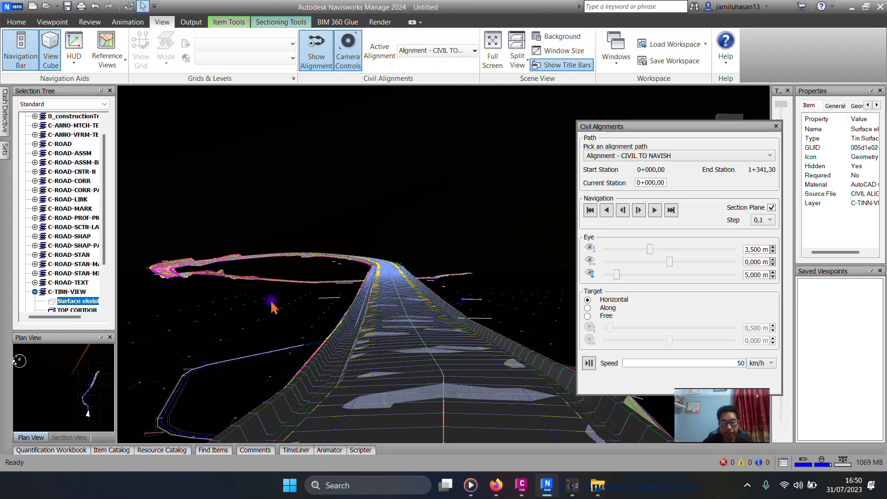
# - Adjust the camera eye to about 2,271 m height, -0,393 m lateral offset and 9,566 m distance along the alignment
pyautogui.moveTo(661, 133); pyautogui.dragTo(646, 102)
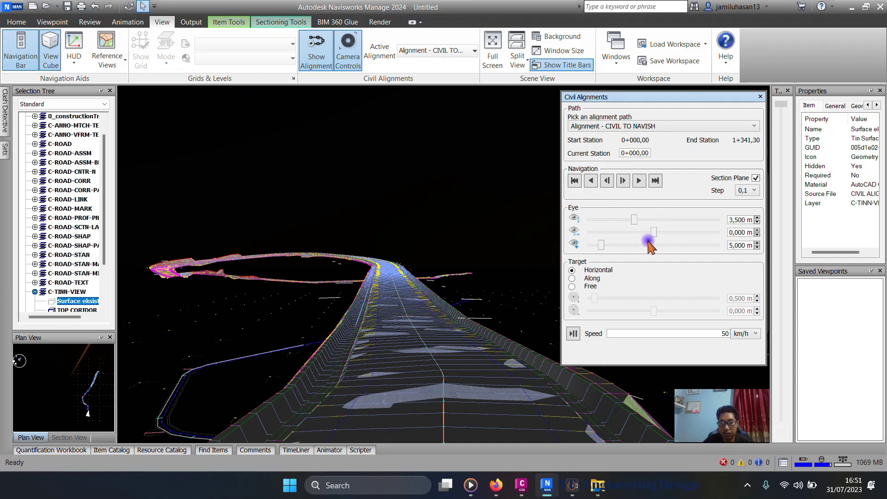
pyautogui.moveTo(638, 221)
pyautogui.mouseDown()
pyautogui.moveTo(659, 221)
pyautogui.moveTo(614, 221)
pyautogui.moveTo(627, 222)
pyautogui.mouseUp()
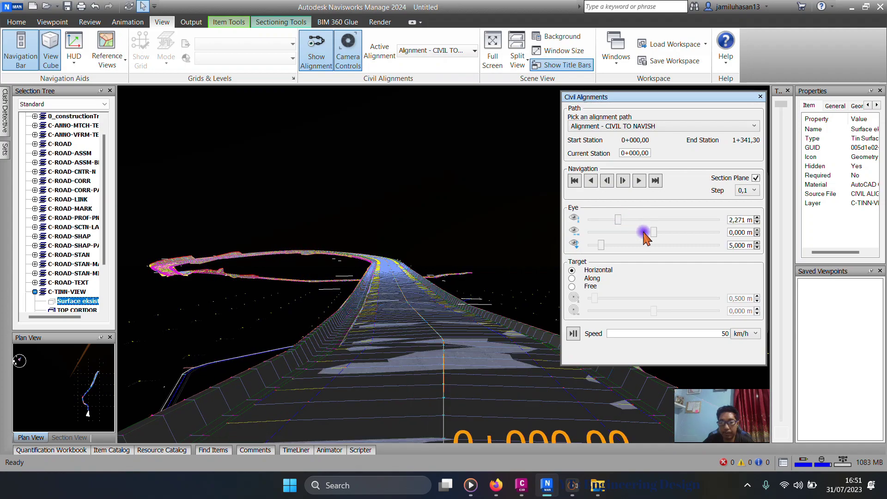
pyautogui.moveTo(653, 233); pyautogui.dragTo(604, 250)
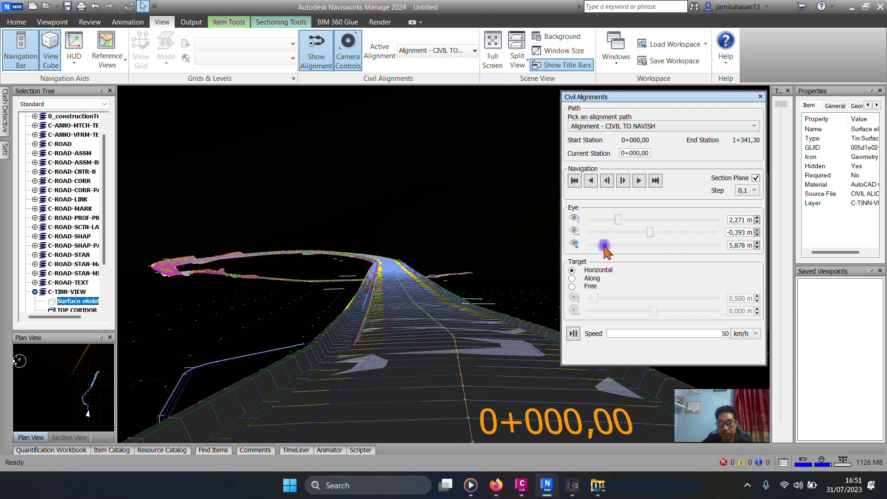
pyautogui.moveTo(604, 249); pyautogui.dragTo(616, 251)
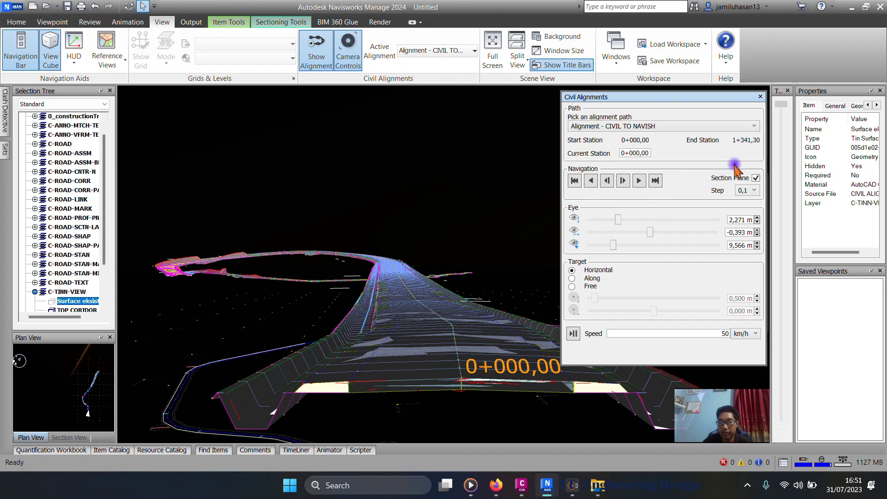
# - Toggle the alignment's section plane to compare the views and leave it off
pyautogui.click(755, 179)
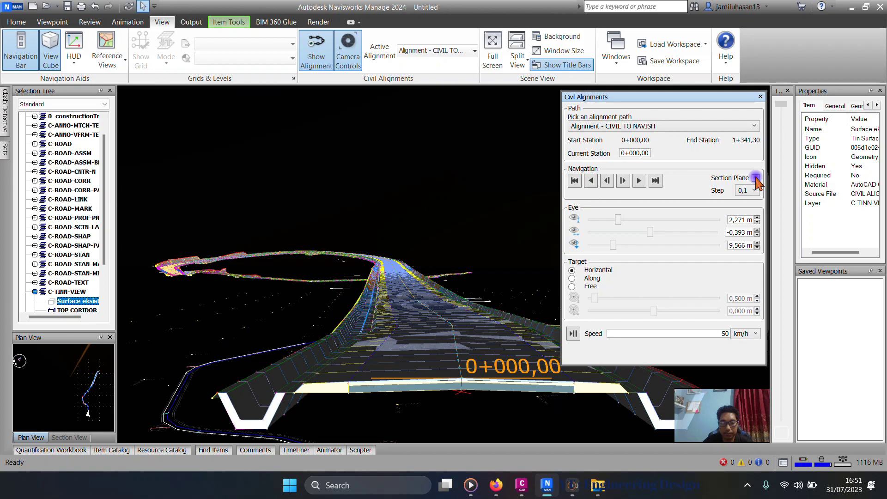
pyautogui.click(755, 178)
pyautogui.click(755, 178)
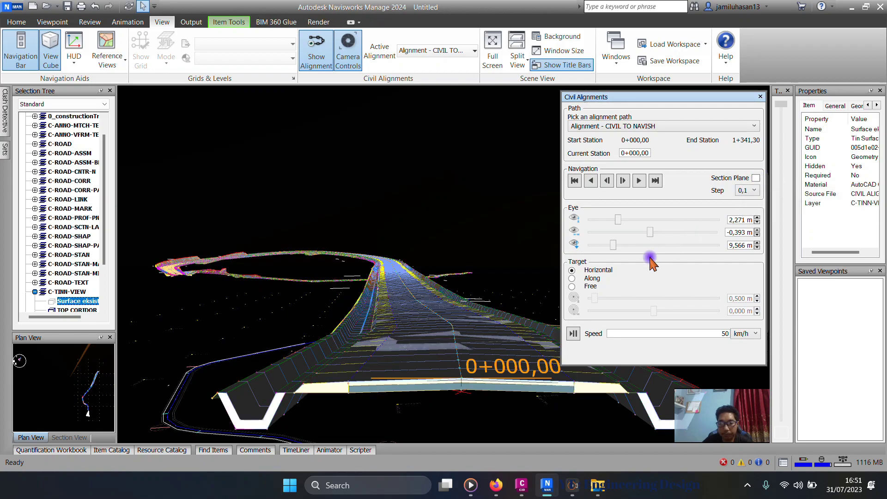
# - Set the camera target to Free and adjust the eye distance to about 5,351 m and lateral offset to -0,107 m
pyautogui.click(572, 287)
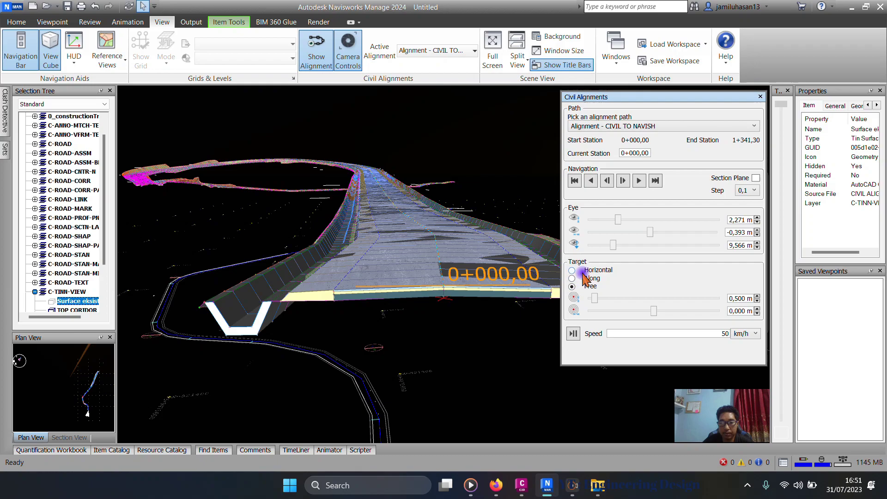
pyautogui.moveTo(614, 245); pyautogui.dragTo(603, 245)
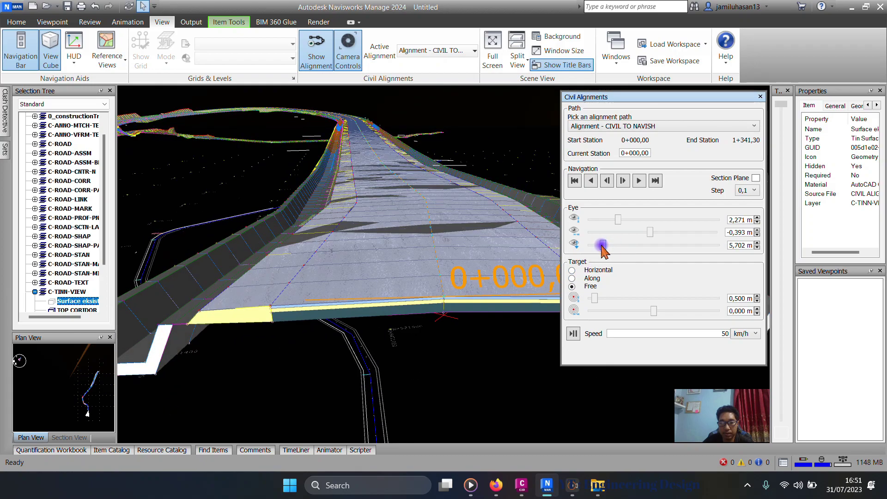
pyautogui.moveTo(651, 233)
pyautogui.mouseDown()
pyautogui.moveTo(639, 234)
pyautogui.moveTo(652, 233)
pyautogui.mouseUp()
# - Test station navigation by advancing the camera along the path and bringing it back to station 0+000,00
pyautogui.click(574, 180)
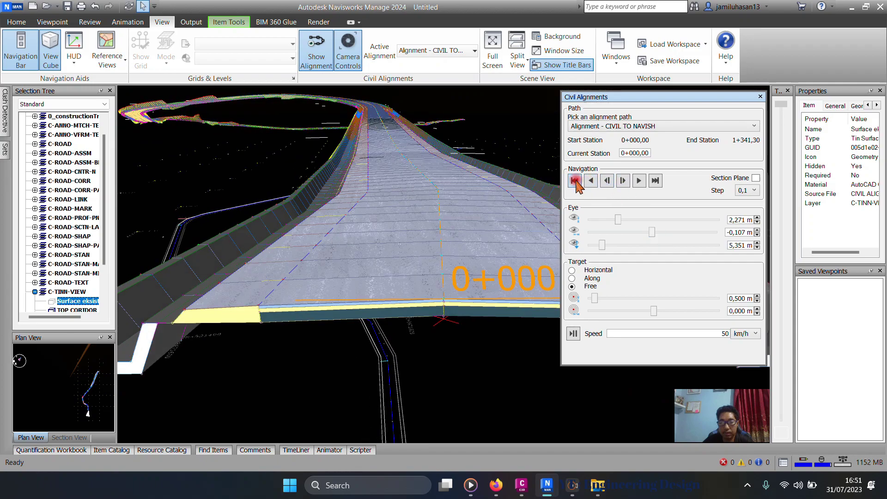
pyautogui.click(640, 180)
pyautogui.click(575, 180)
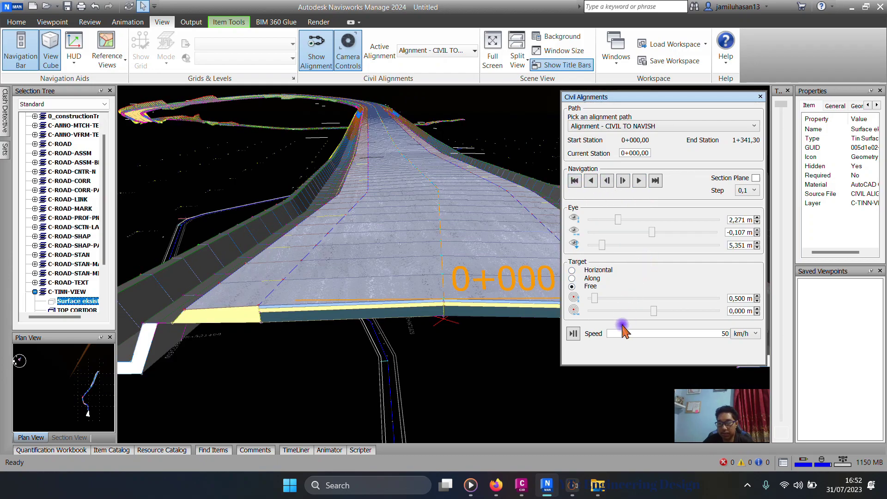
# - Set the travel speed to 60 km/h and play the drive-through, keeping the Civil Alignments window clear of the road
pyautogui.doubleClick(721, 333)
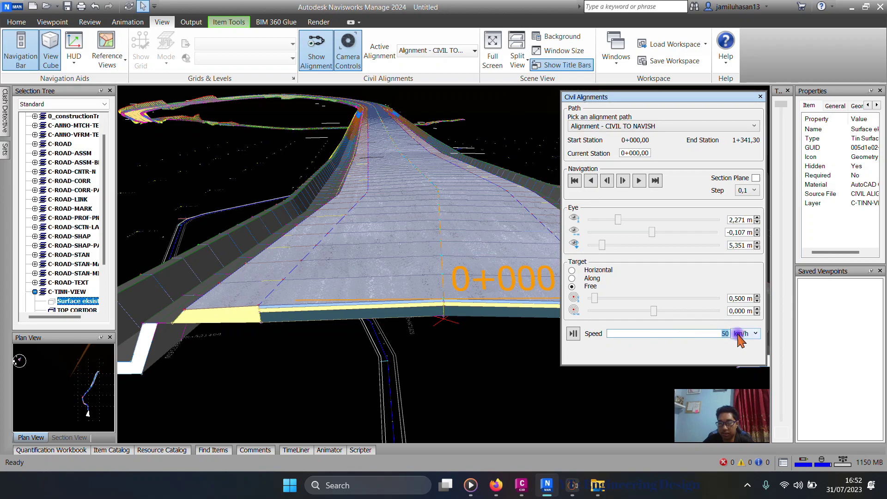
pyautogui.write('60')
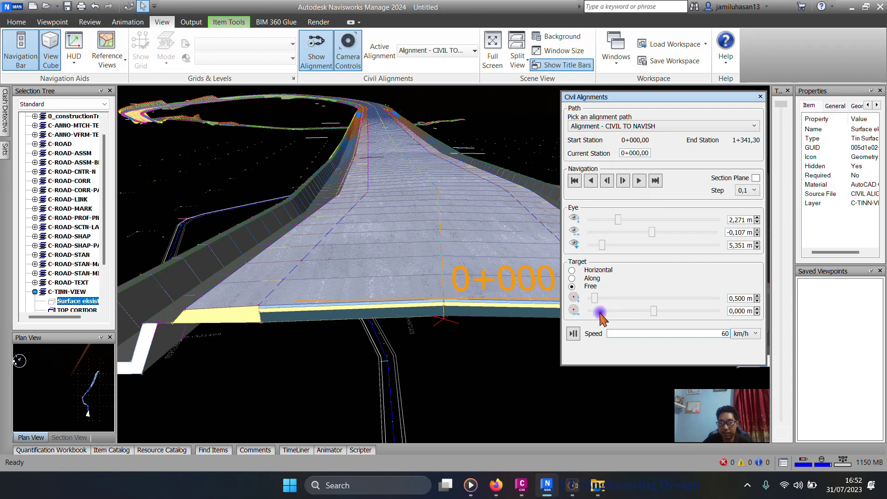
pyautogui.click(573, 333)
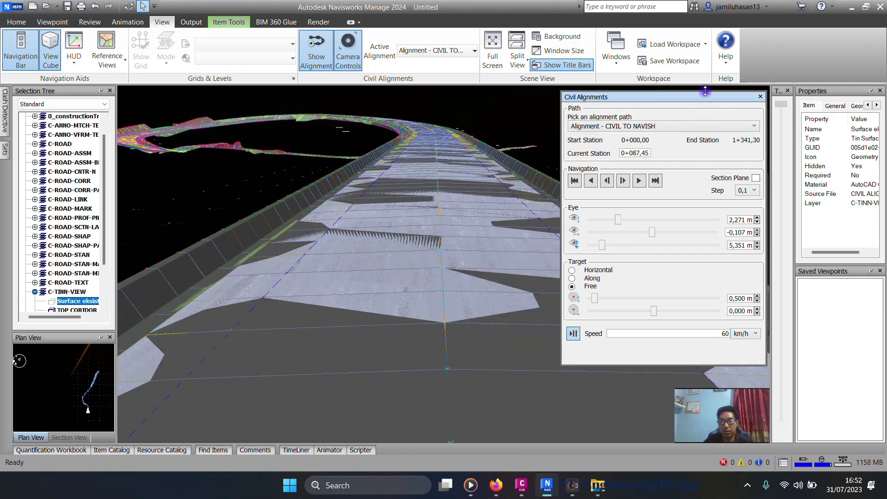
pyautogui.moveTo(700, 98); pyautogui.dragTo(714, 92)
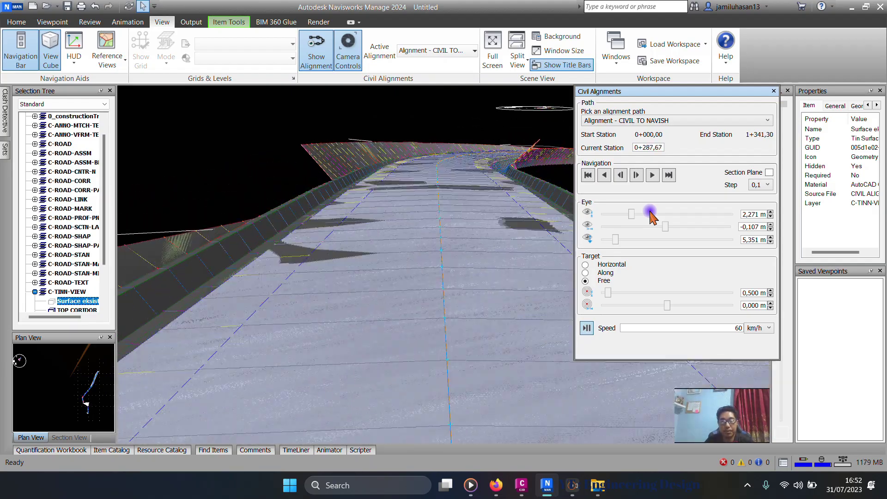
pyautogui.moveTo(687, 92); pyautogui.dragTo(781, 60)
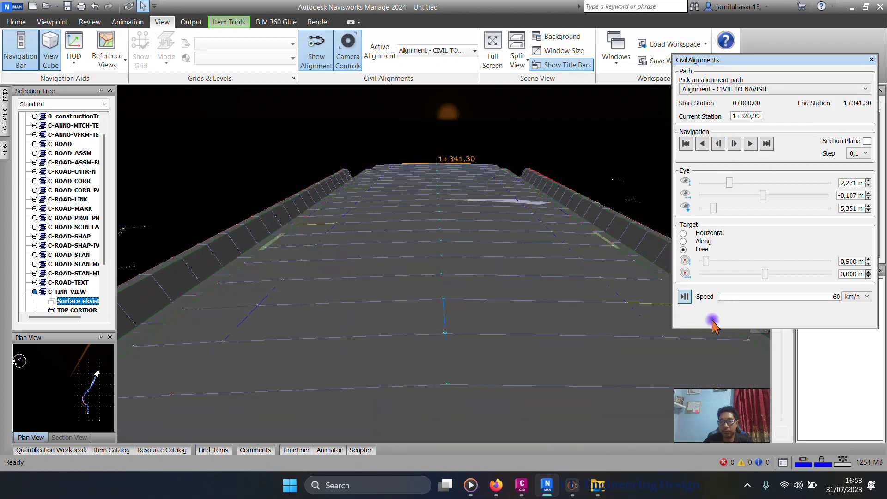
# - Pause the drive-through just before end station 1+341,30 and move the Civil Alignments window back over the scene
pyautogui.click(685, 297)
pyautogui.click(725, 205)
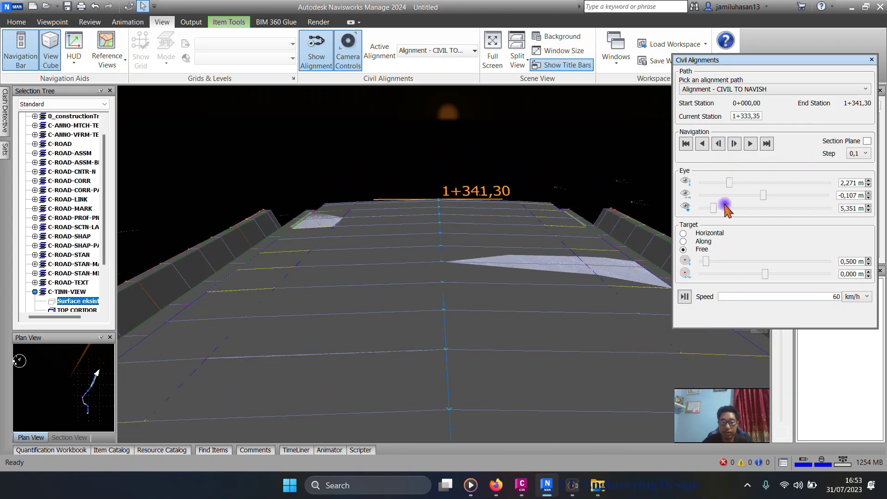
pyautogui.moveTo(763, 62); pyautogui.dragTo(601, 115)
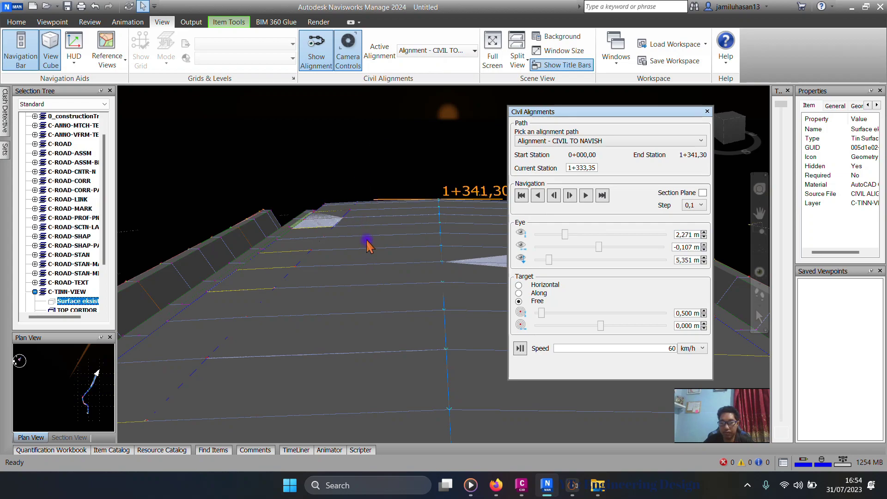
pyautogui.click(573, 485)
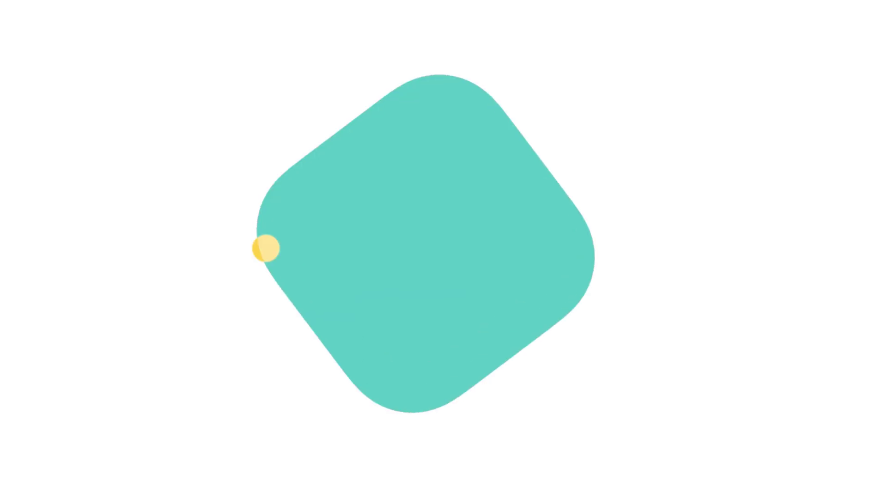